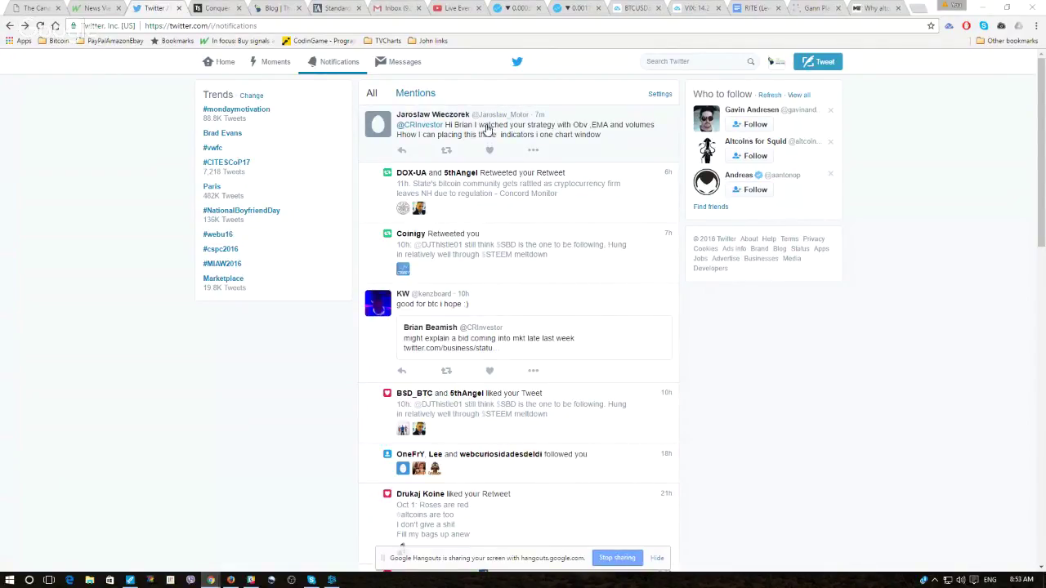
Step: Switch to Coinigy, open another instance in a new browser tab placed ahead of the existing charts, and collapse its market details panel
left_click(509, 6)
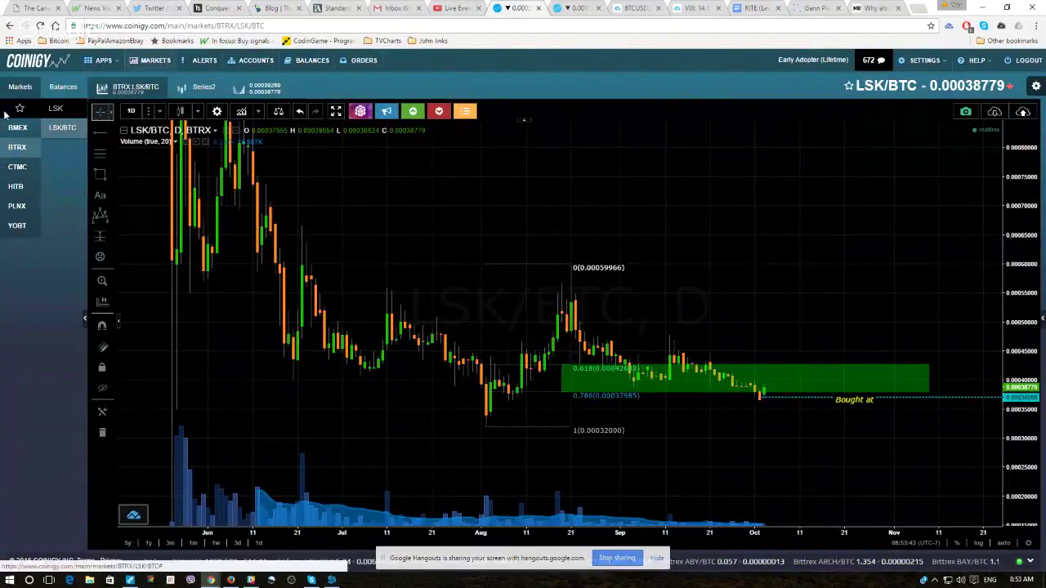
right_click(19, 63)
left_click(47, 72)
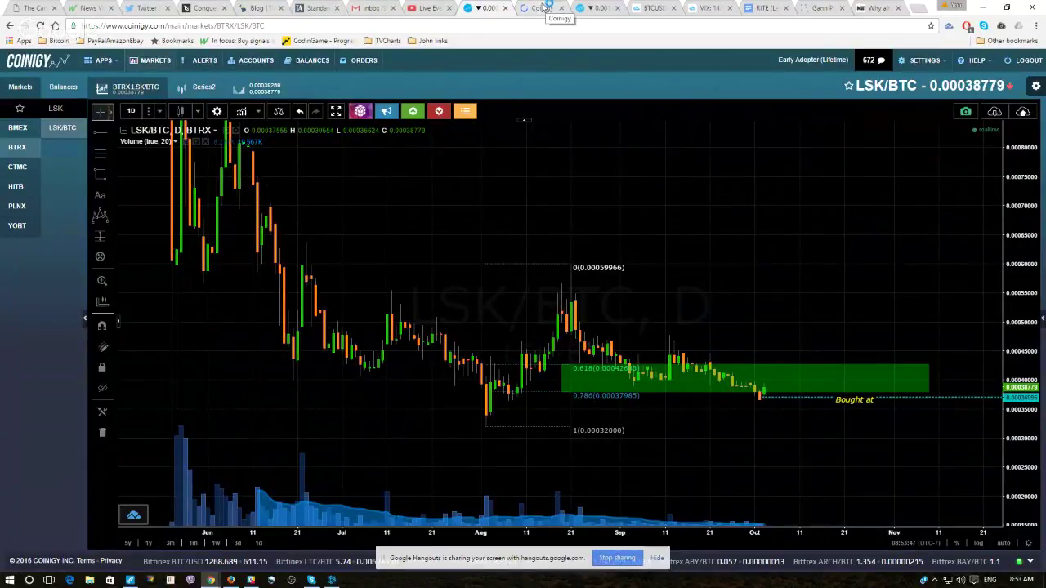
left_click_drag(547, 7, 488, 4)
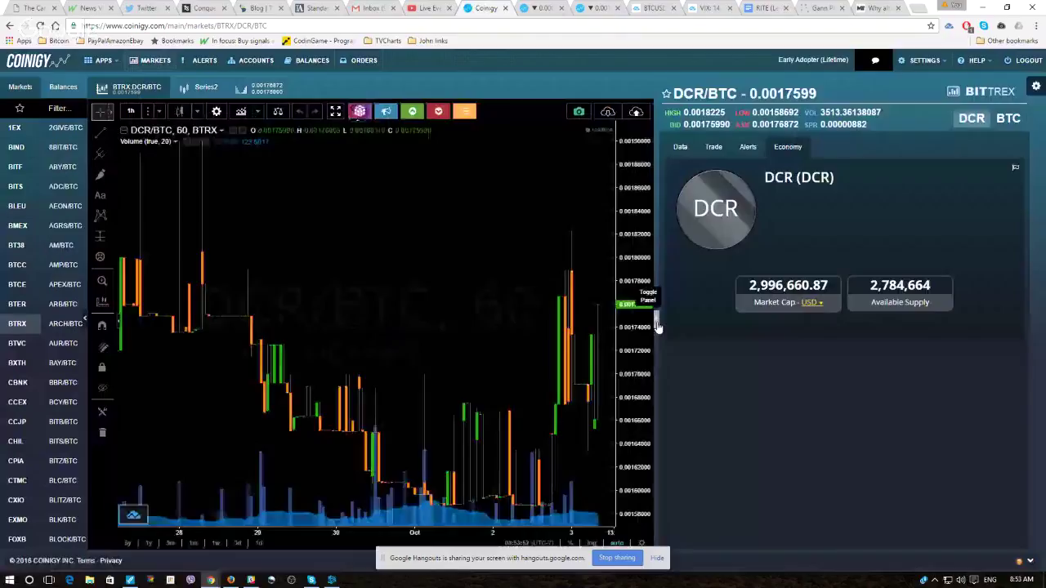
left_click(655, 323)
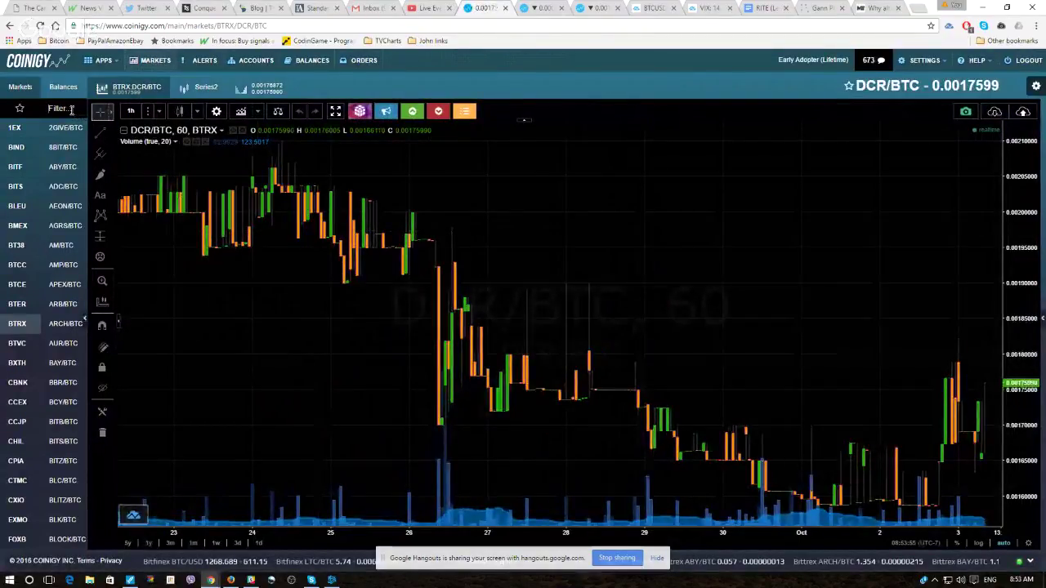
Step: Filter the markets by BTC/USD and open that pair's chart on the BITS exchange
left_click(71, 108)
type("BTC")
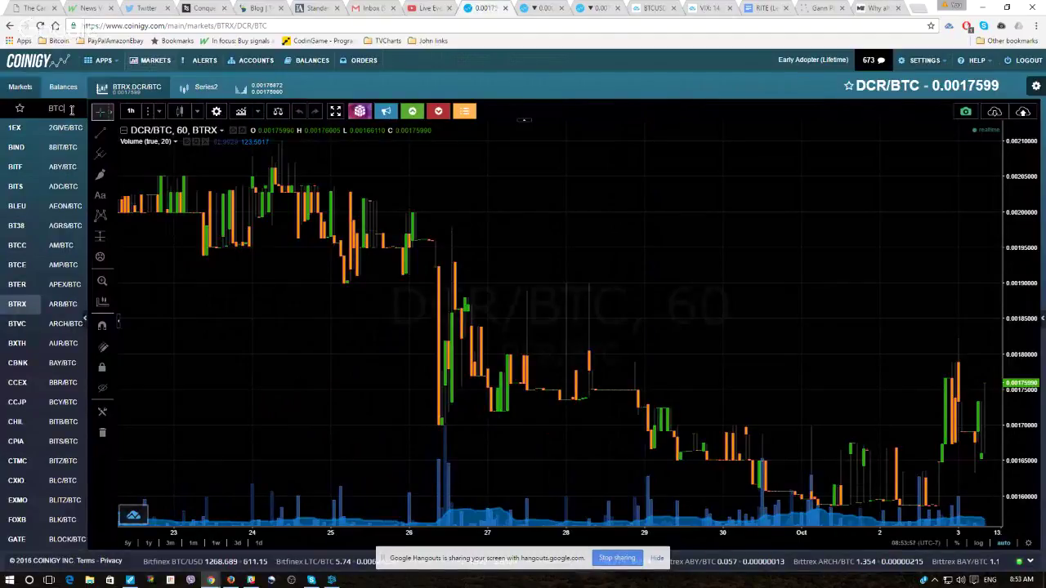
type("/")
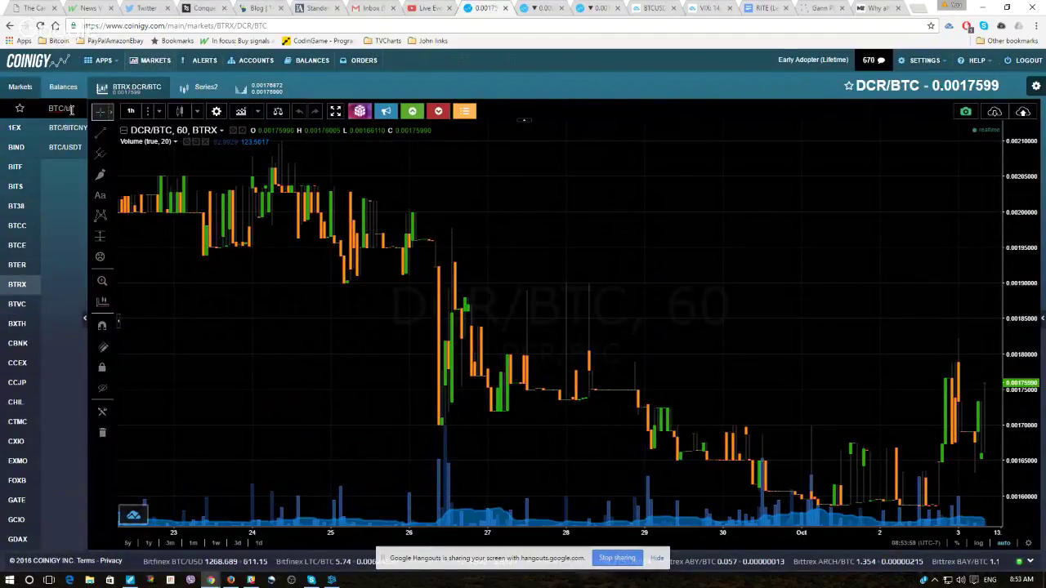
type("USD")
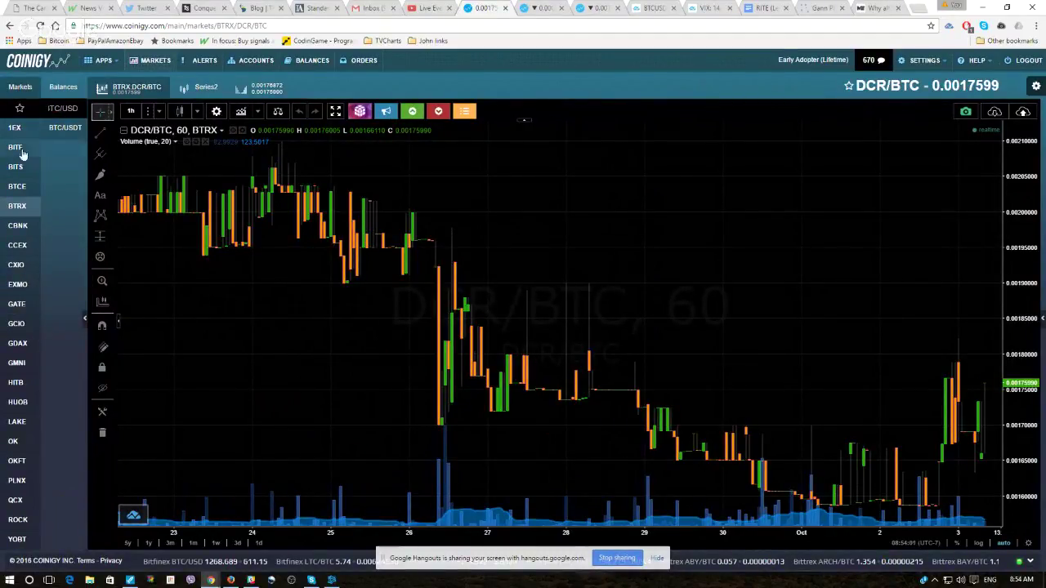
left_click(23, 172)
left_click(63, 128)
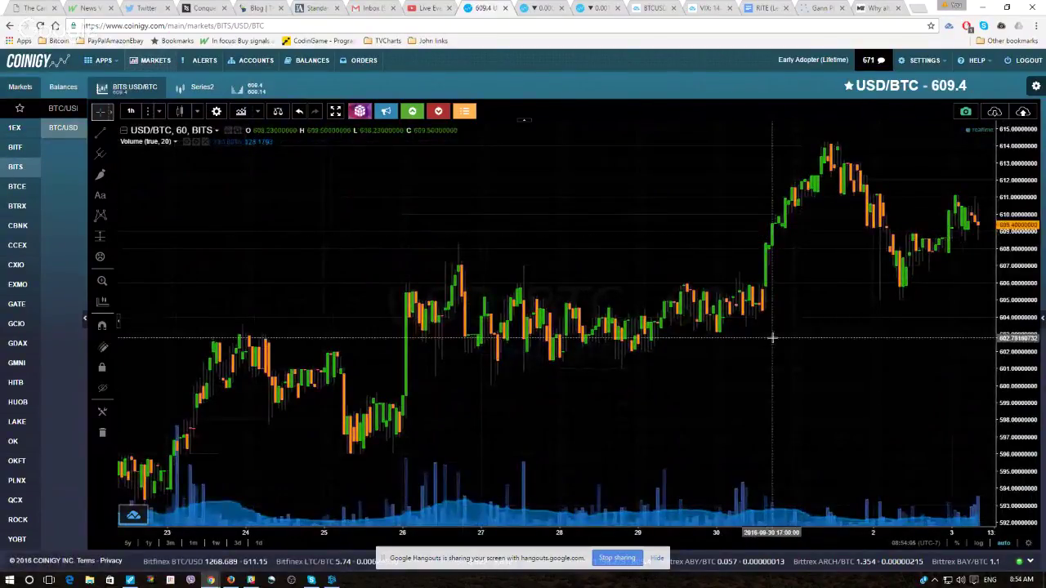
Step: Set the chart interval to 1 day and leave some empty space after the latest candles
left_click(158, 111)
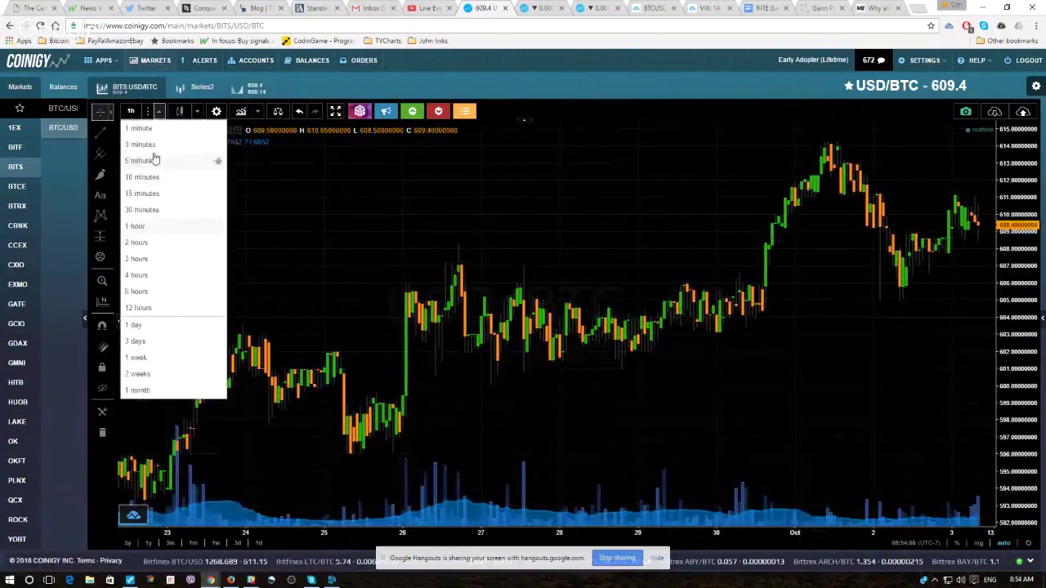
left_click(134, 324)
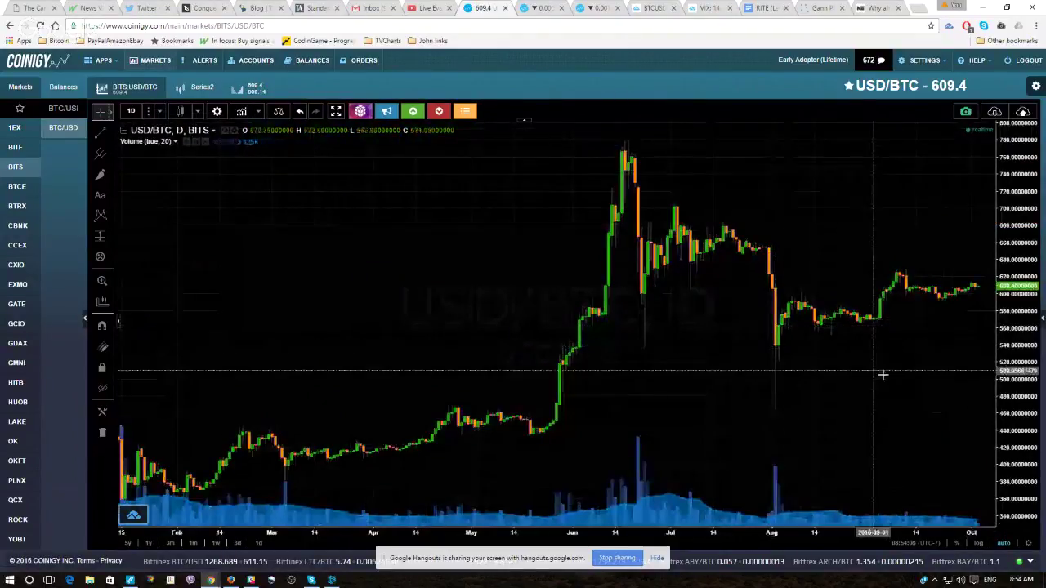
left_click_drag(883, 378, 775, 420)
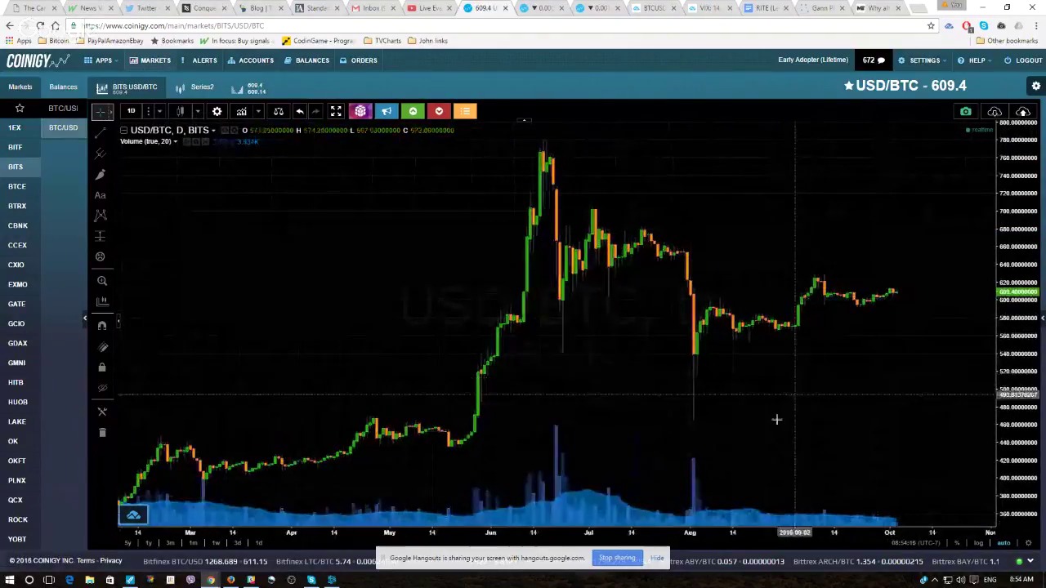
Step: Add the On Balance Volume and On Balance Volume EMA-13 indicators to the chart
left_click(243, 113)
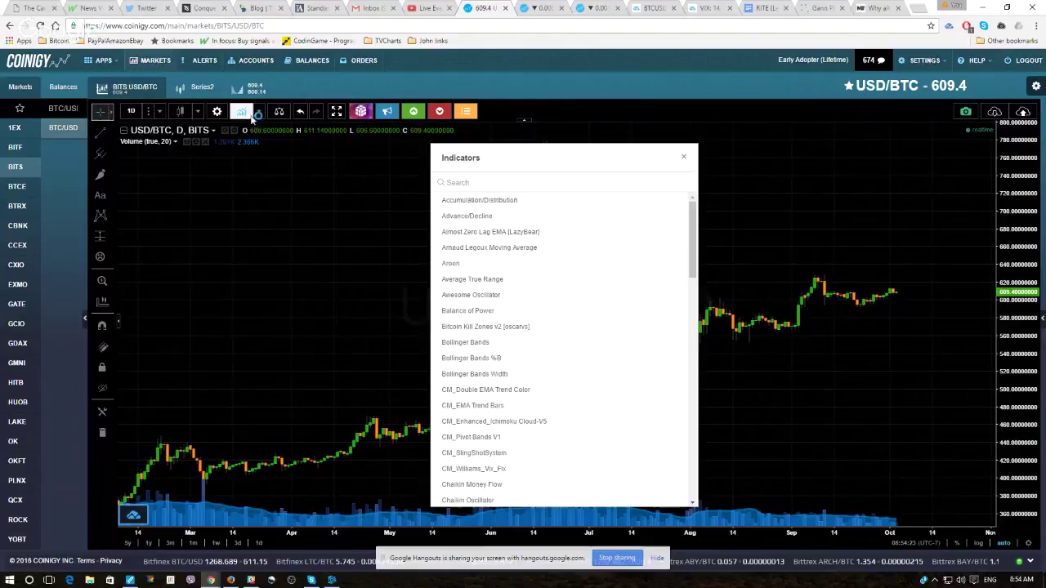
scroll(523, 342, "down", 6)
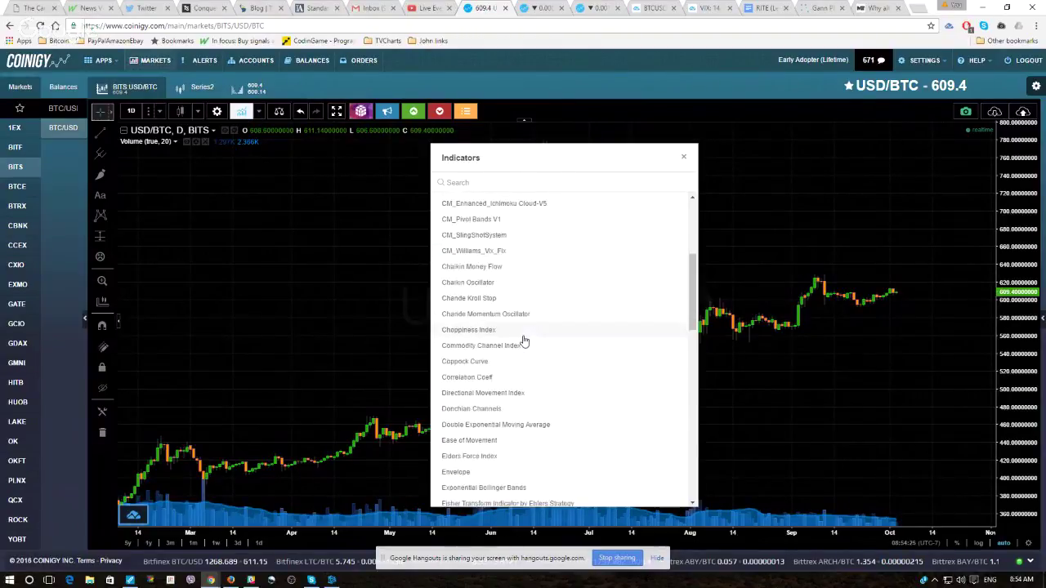
scroll(518, 335, "down", 5)
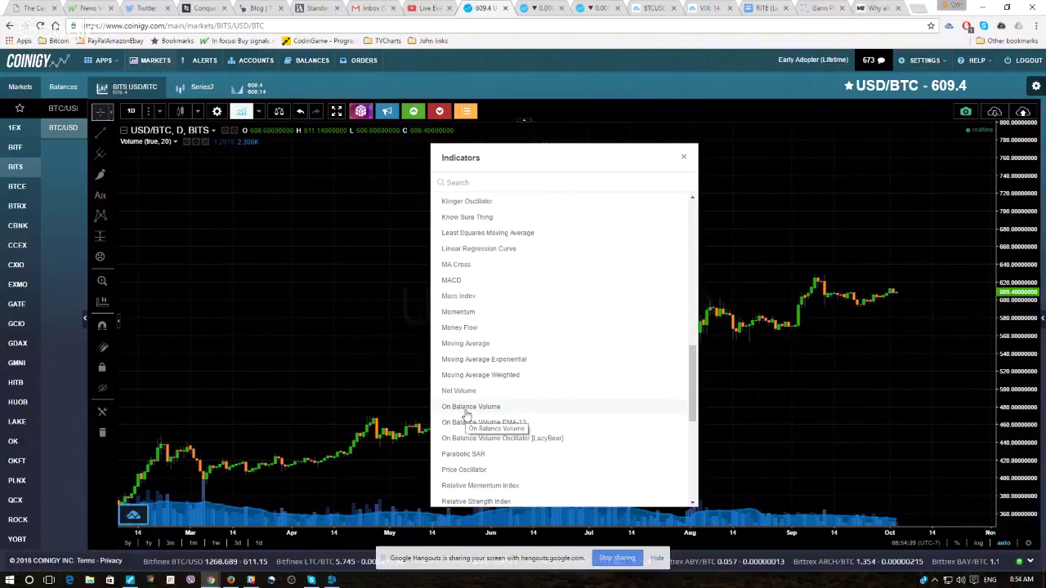
left_click(466, 411)
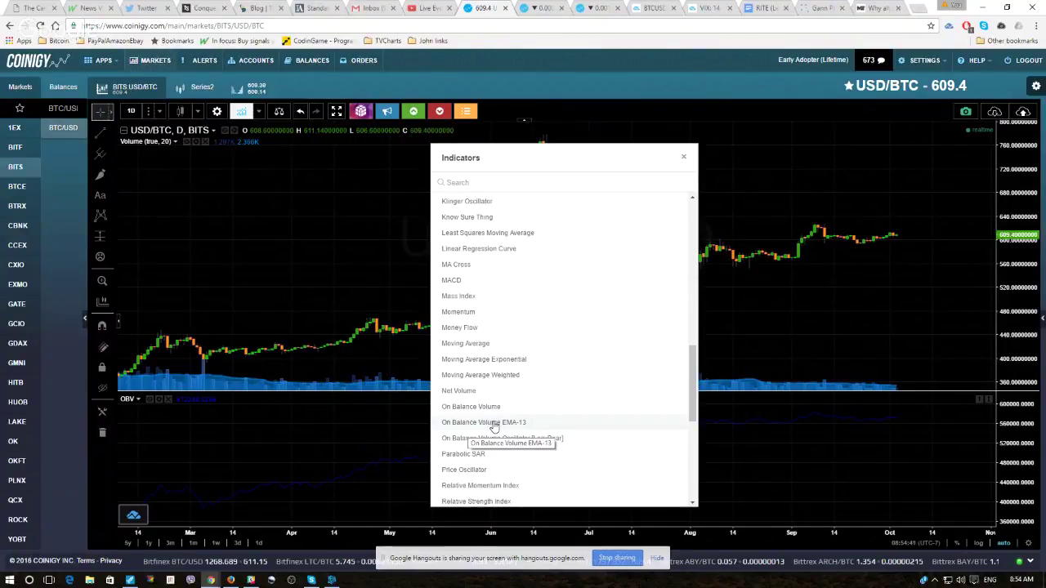
left_click(494, 424)
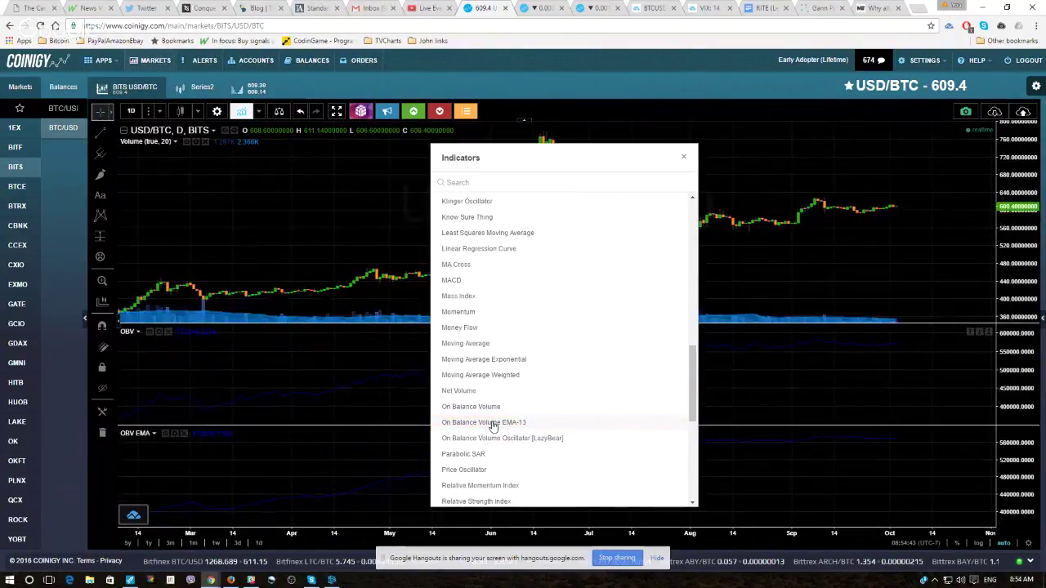
left_click(686, 158)
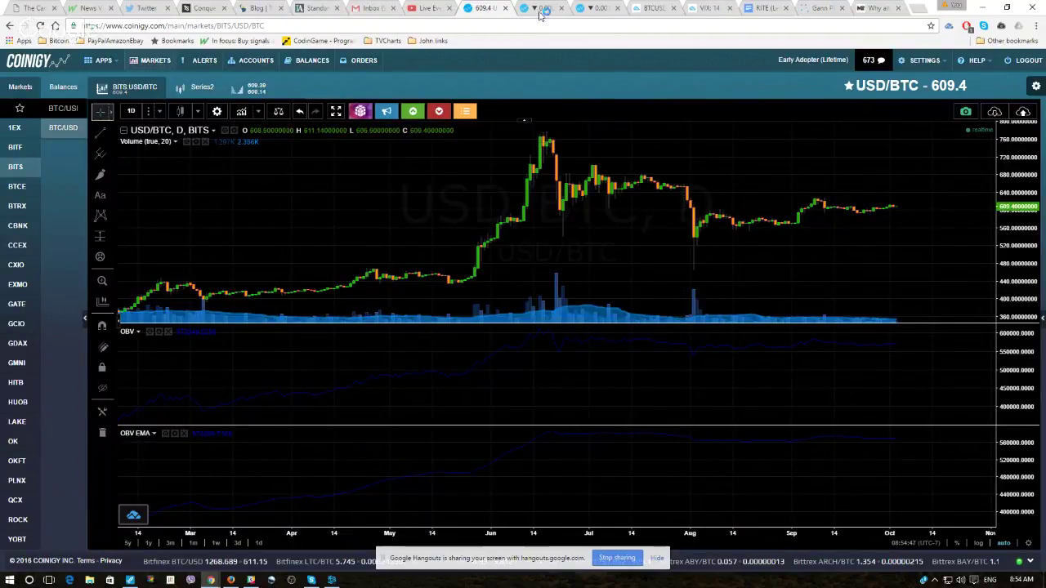
Step: Reread the Twitter question about combining OBV, EMA and volume, glance at the other open charts, and return to the USD/BTC chart
left_click(149, 8)
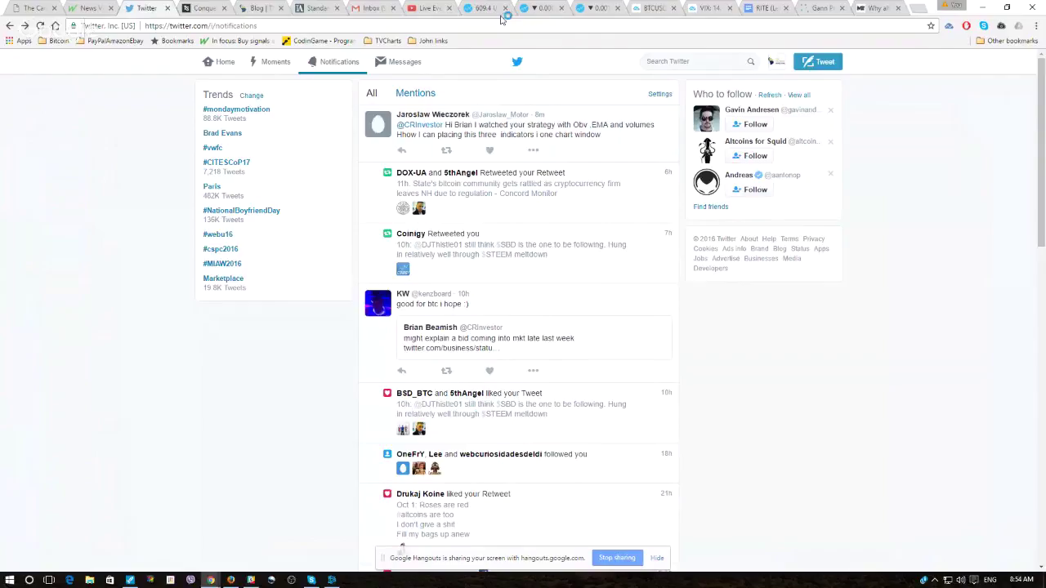
left_click(549, 6)
left_click(590, 7)
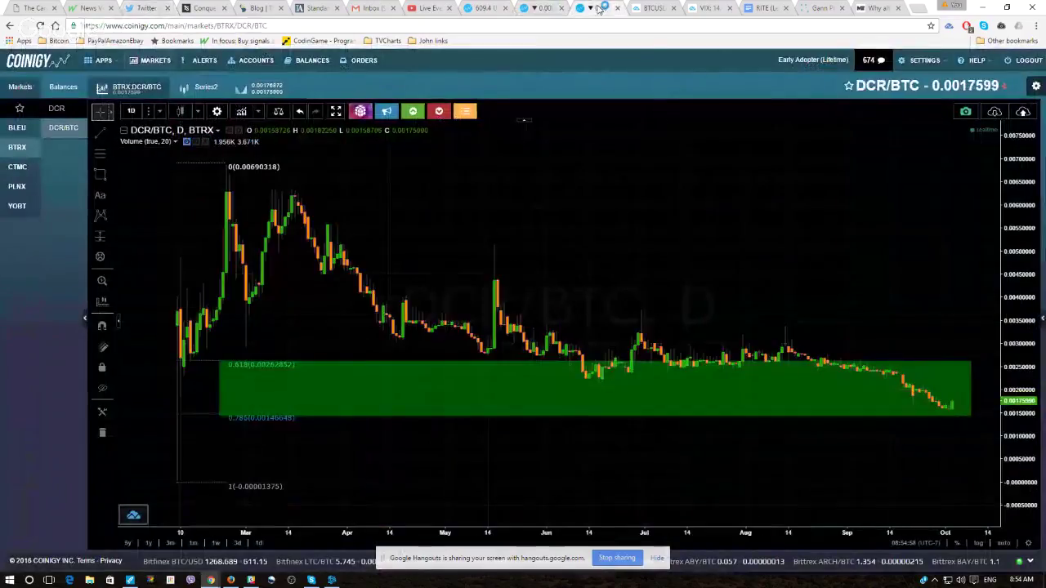
left_click(485, 7)
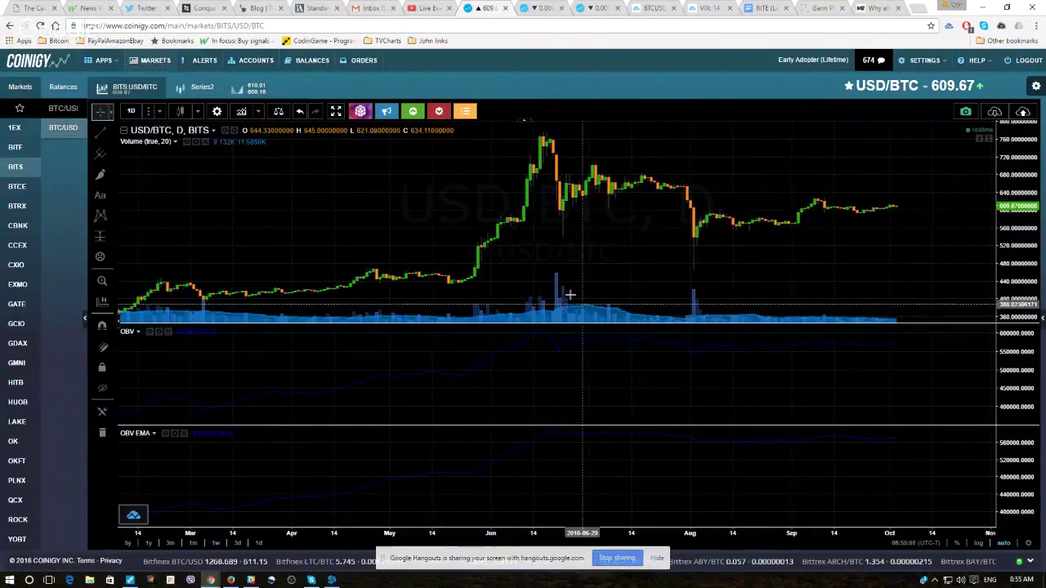
Step: Recolour the OBV line yellow and make it thicker
double_click(527, 346)
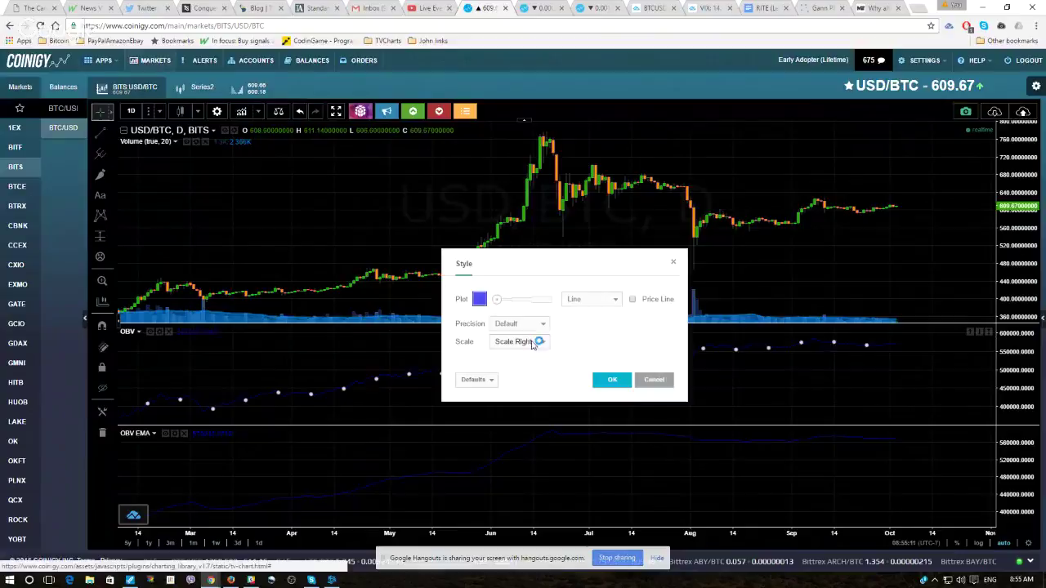
left_click(482, 299)
left_click(510, 328)
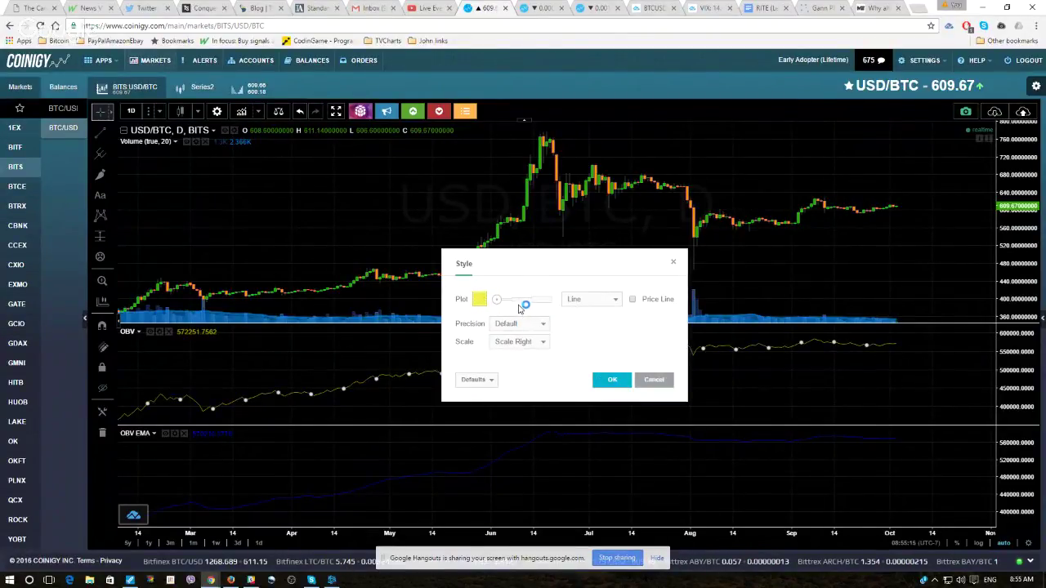
left_click_drag(527, 307, 533, 301)
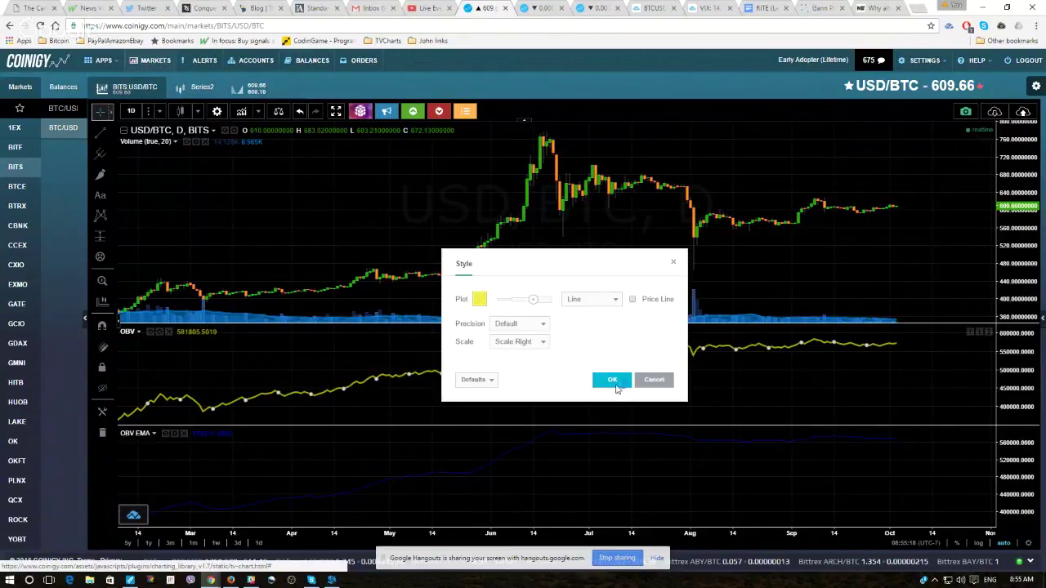
left_click(612, 380)
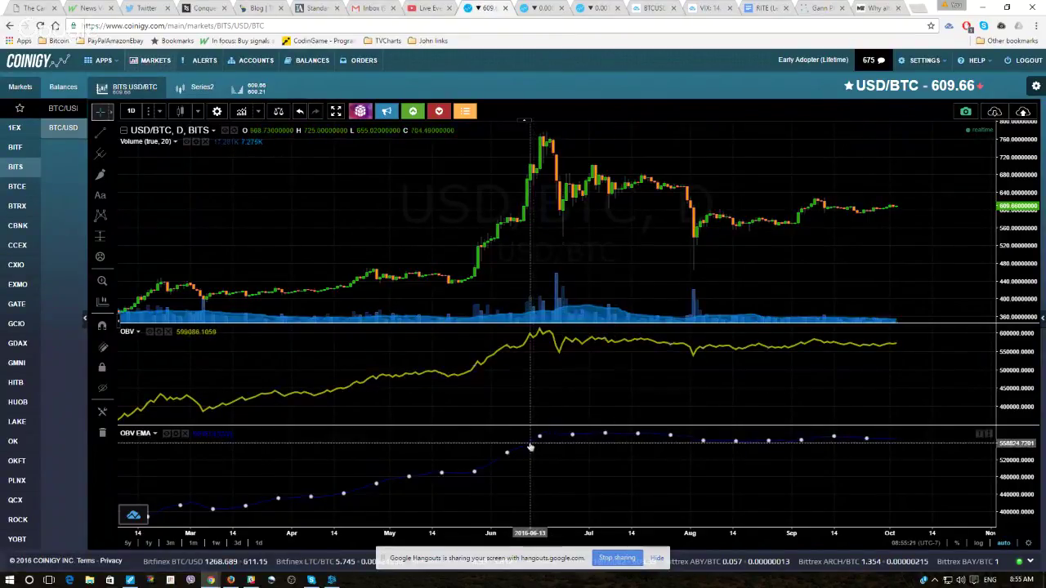
Step: Recolour the OBV EMA line cyan and make it thicker
double_click(529, 447)
left_click(480, 299)
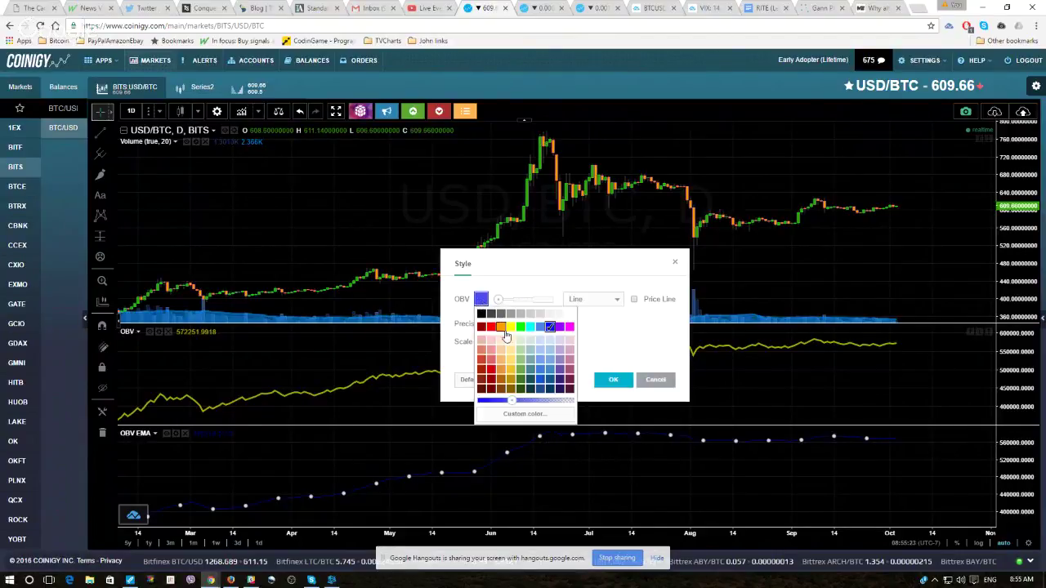
left_click(530, 326)
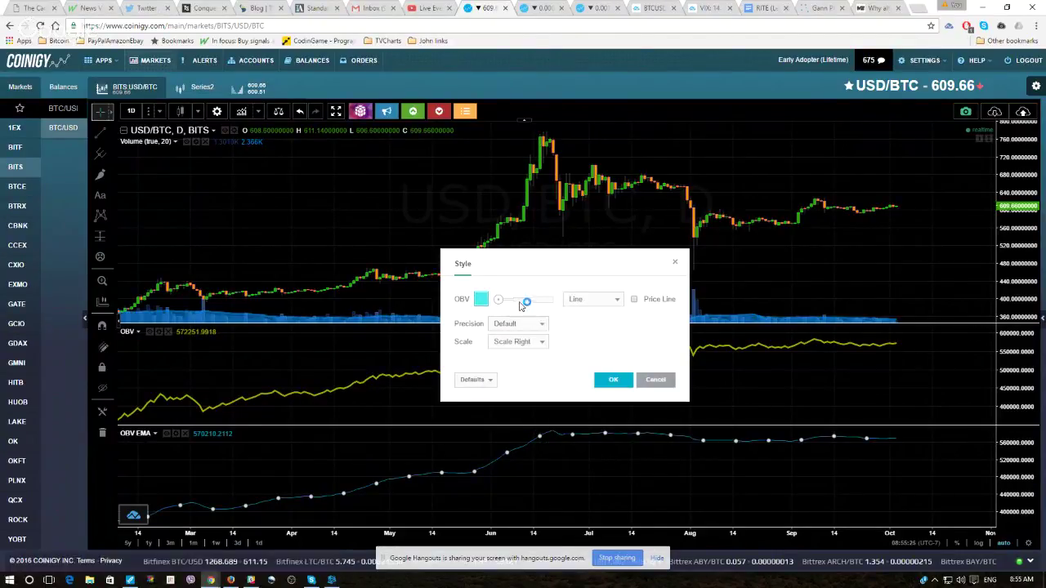
left_click(612, 380)
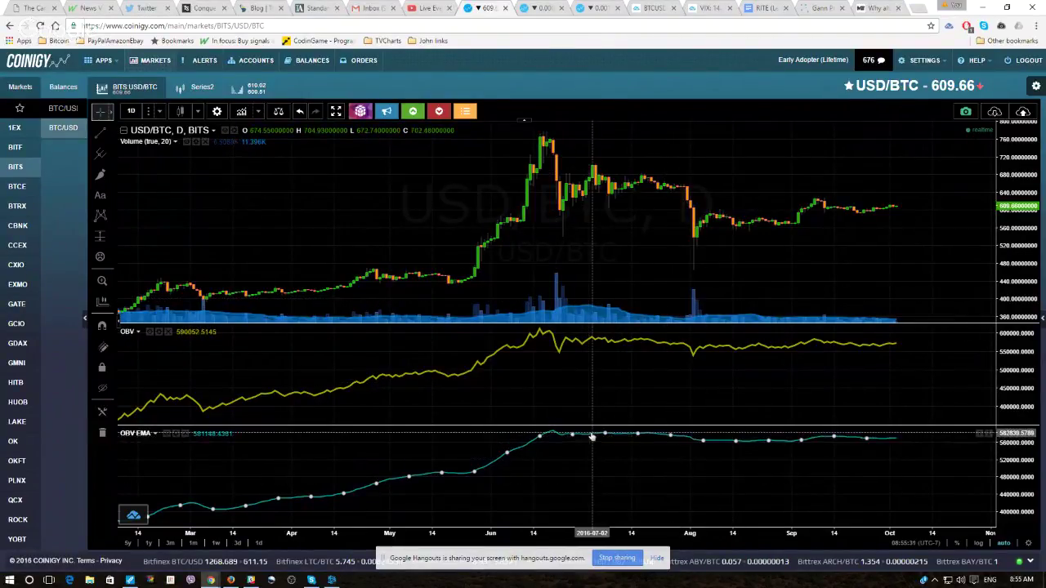
Step: Unmerge the Volume indicator downward from the price chart into its own pane
left_click(561, 312)
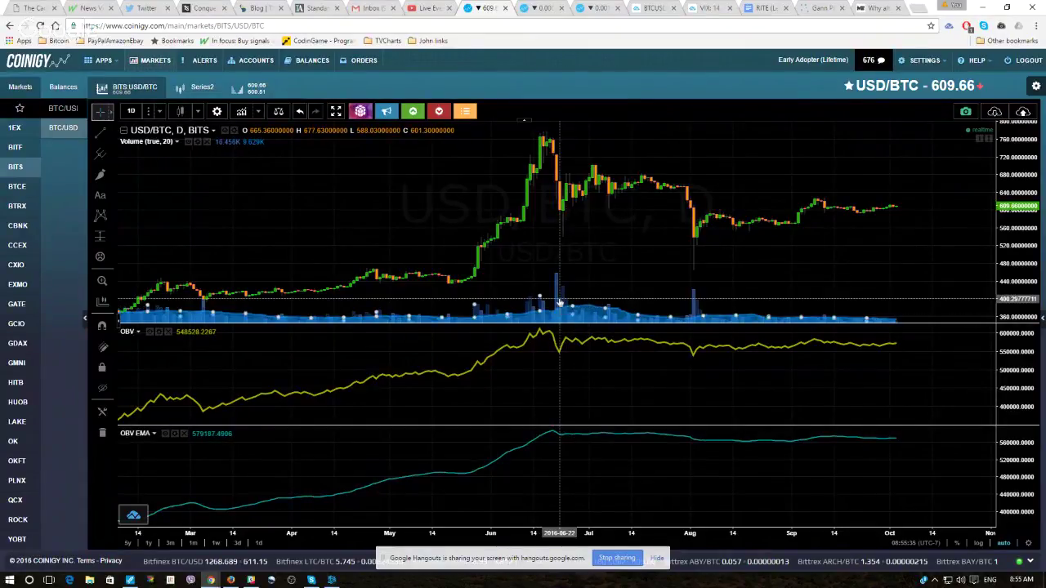
right_click(560, 301)
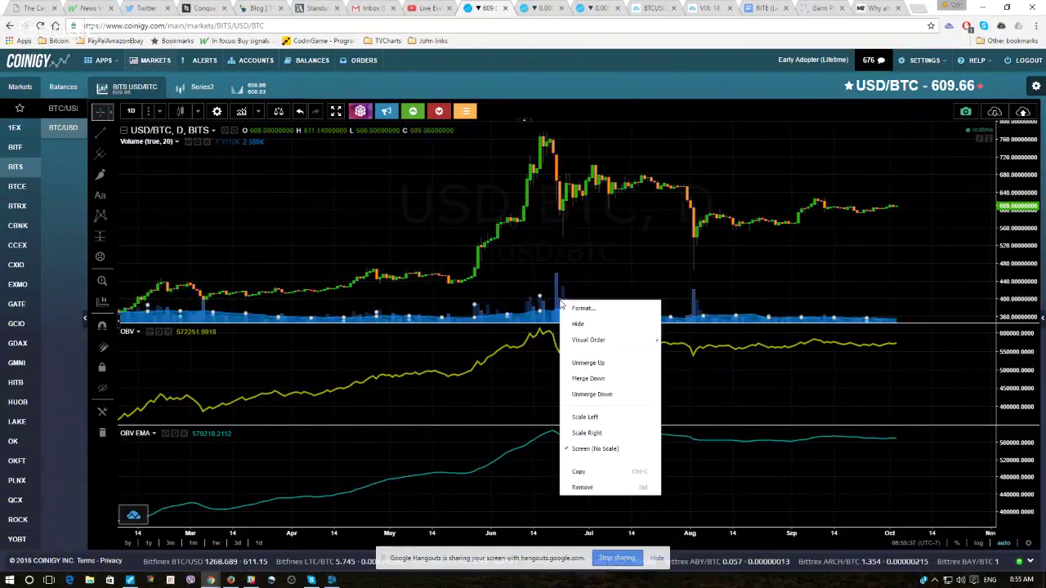
left_click(586, 396)
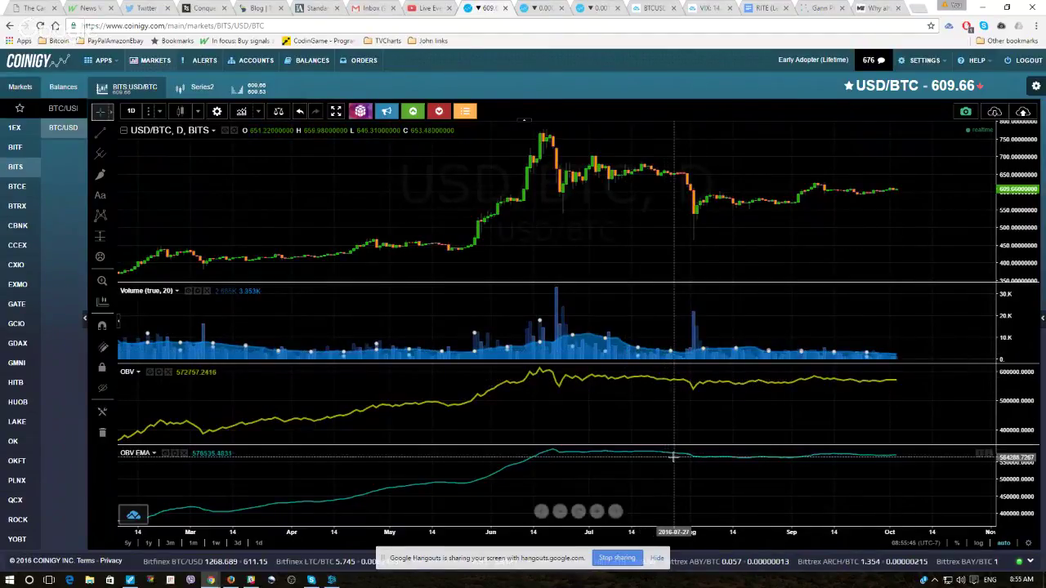
Step: Merge the OBV EMA line upward into the OBV pane
left_click(625, 455)
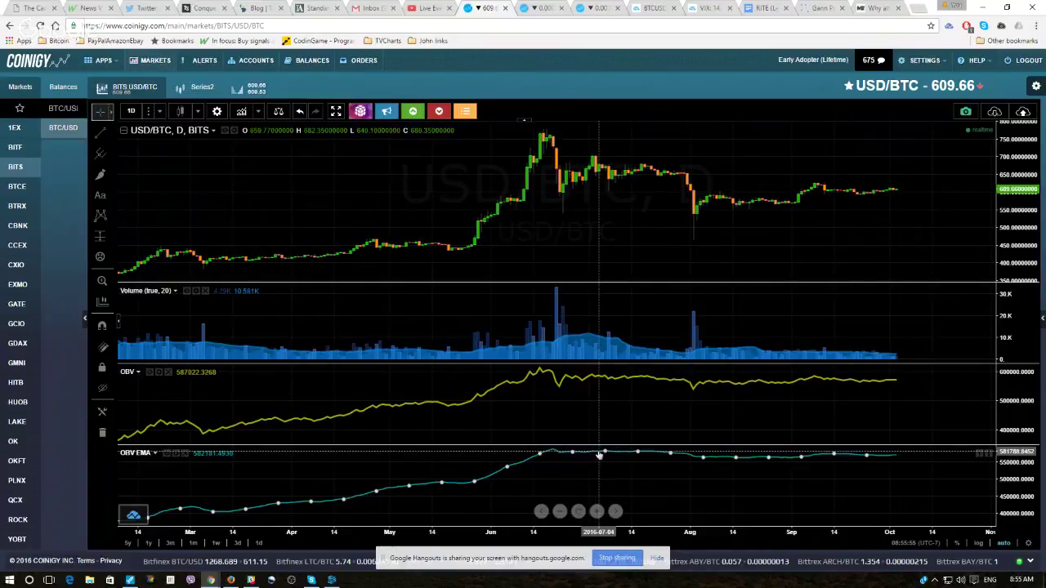
right_click(599, 455)
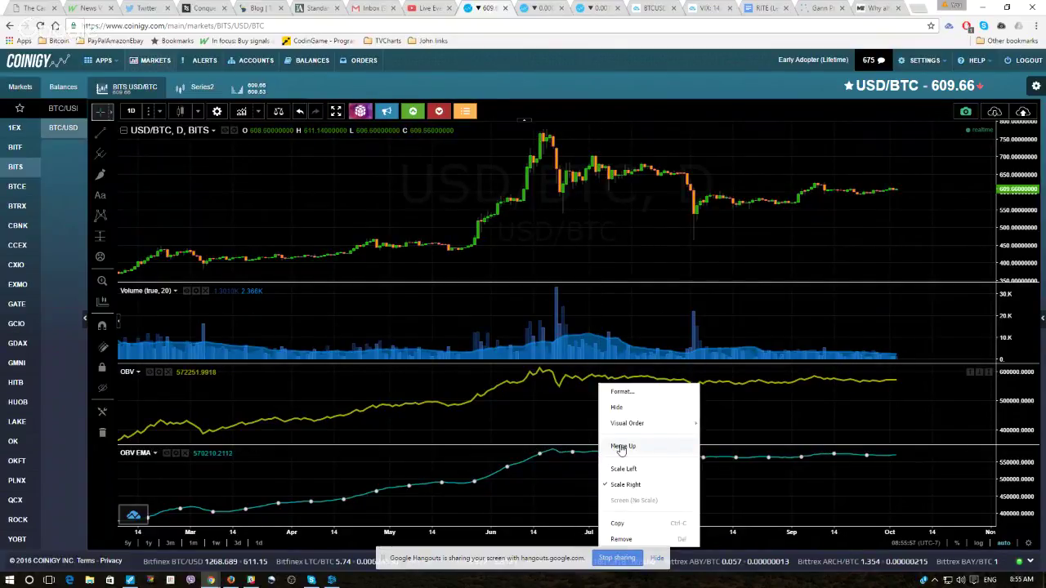
left_click(621, 447)
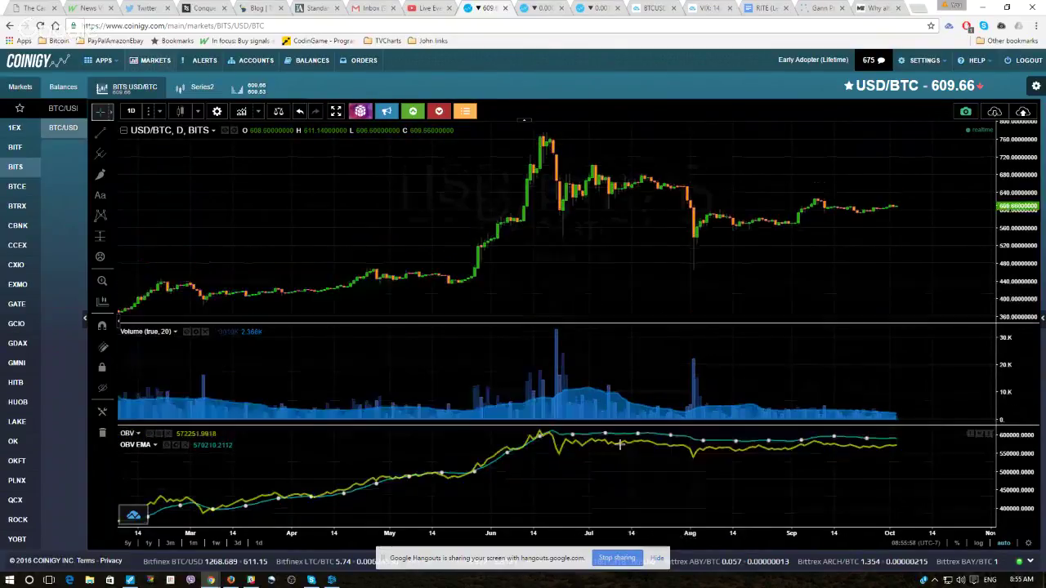
Step: Assign the OBV line to the left scale so it shares the OBV EMA line's scale
left_click(711, 445)
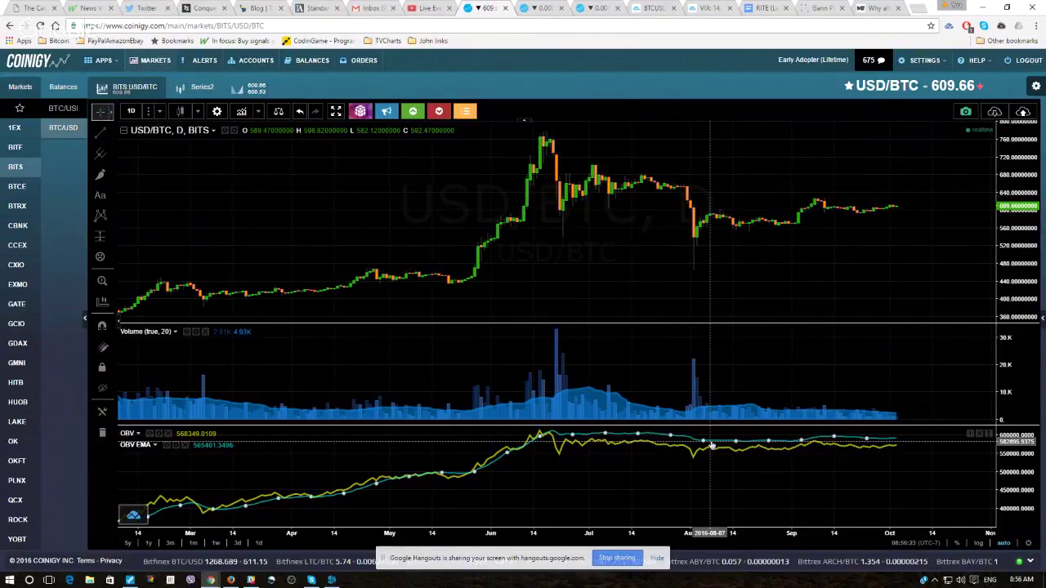
right_click(712, 445)
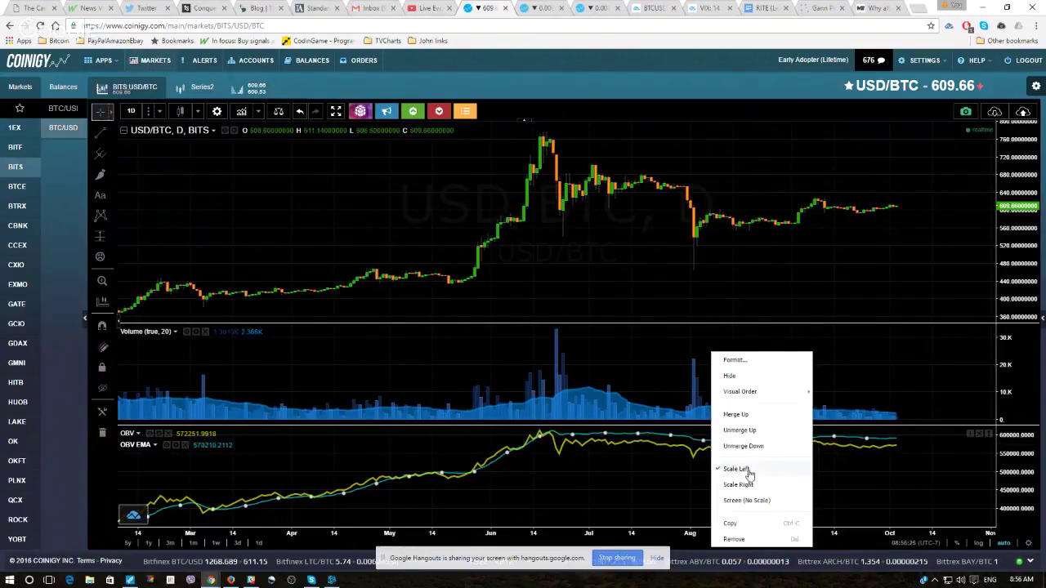
left_click(665, 445)
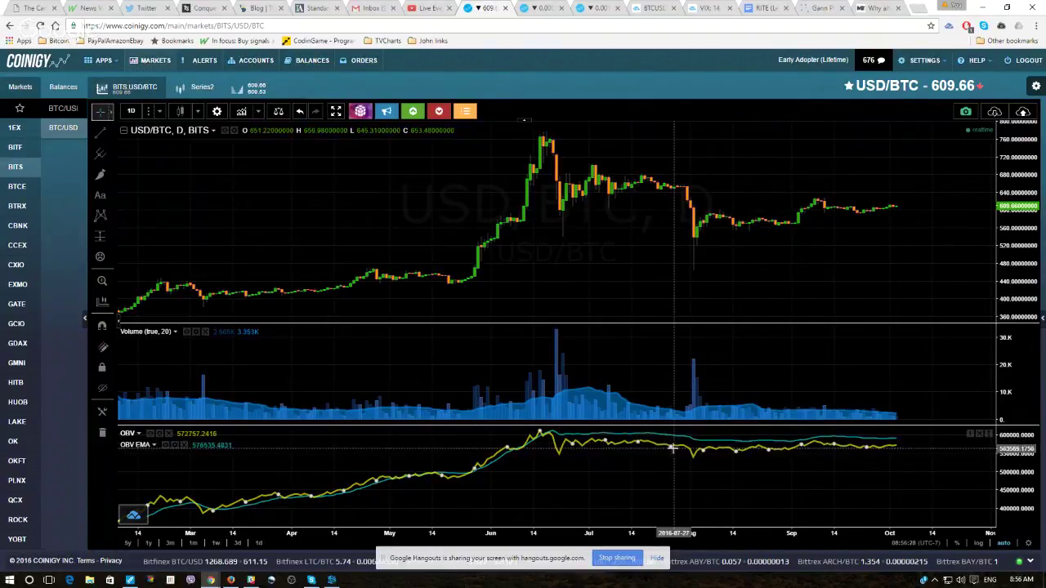
right_click(669, 449)
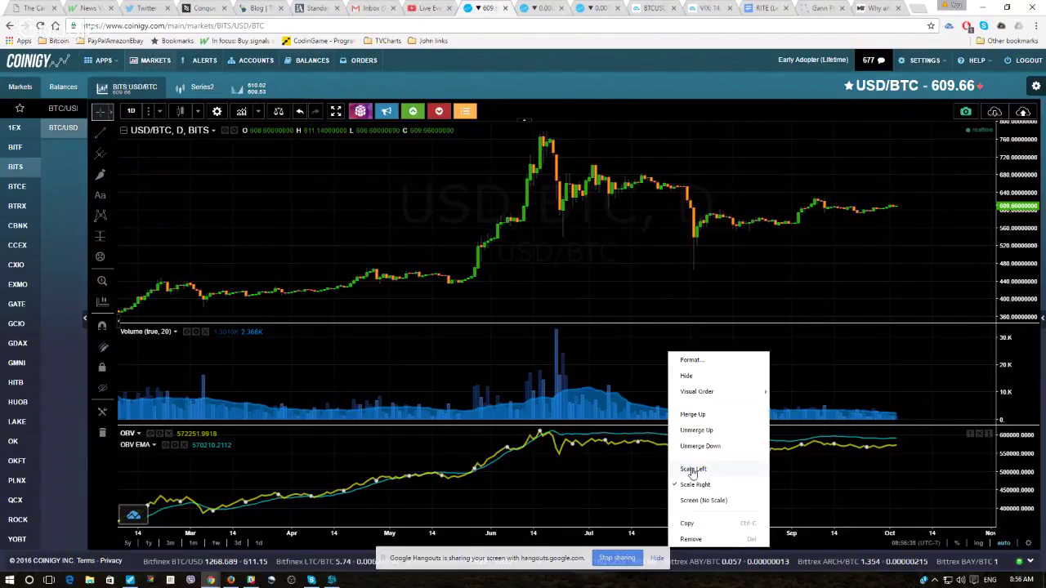
left_click(692, 470)
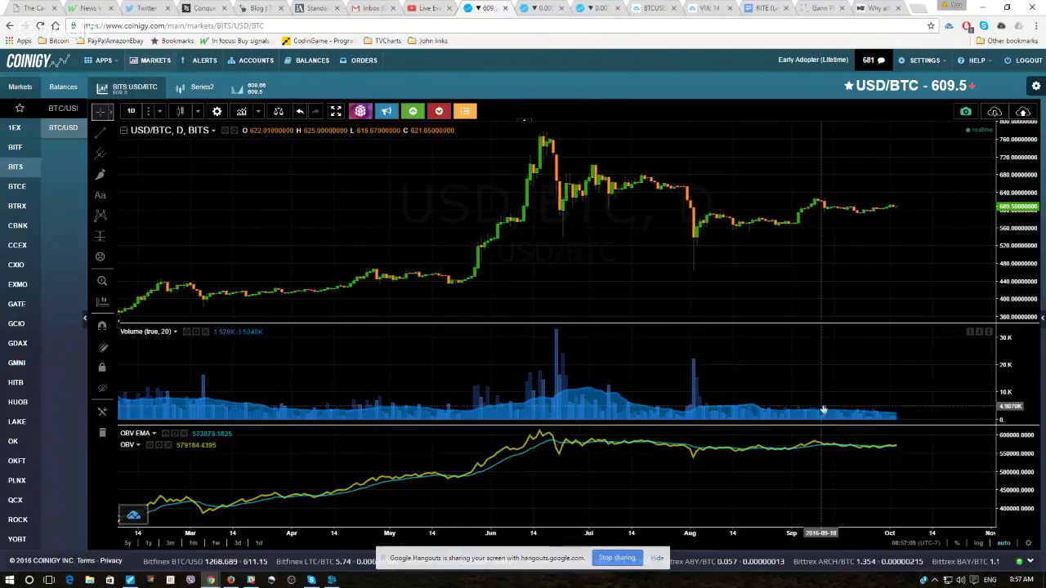
Step: Merge the Volume indicator downward into the pane with the OBV and OBV EMA lines
left_click(559, 390)
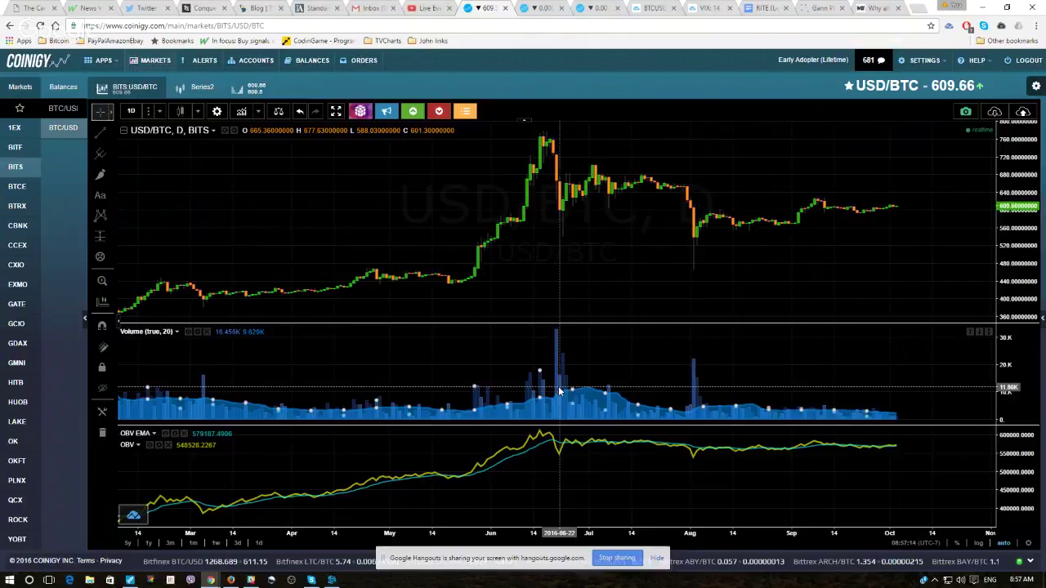
right_click(560, 392)
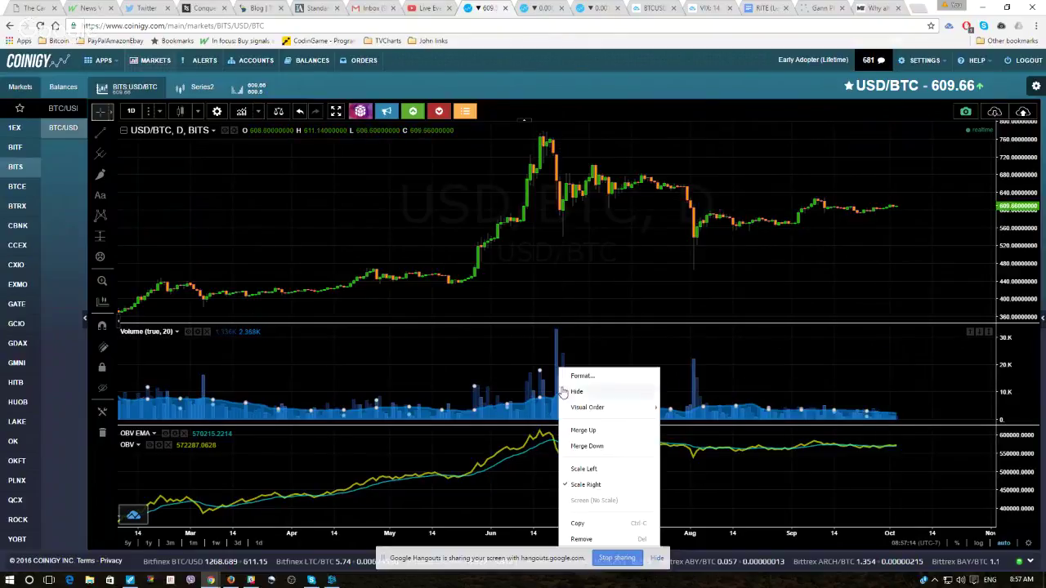
left_click(586, 446)
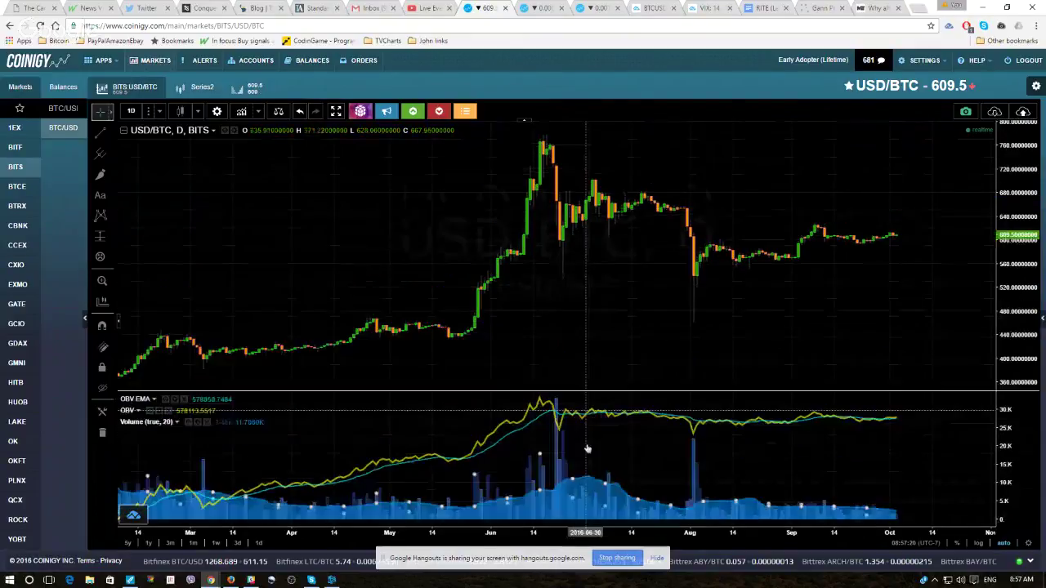
Step: Try the Volume indicator on the left scale used by OBV, and return it to the right scale
right_click(548, 406)
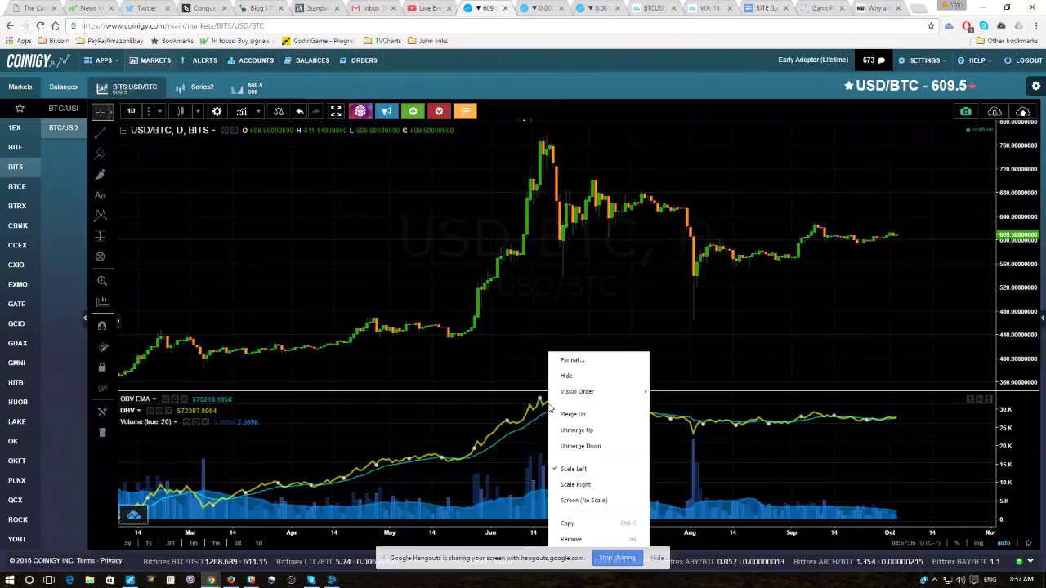
left_click(554, 471)
right_click(532, 477)
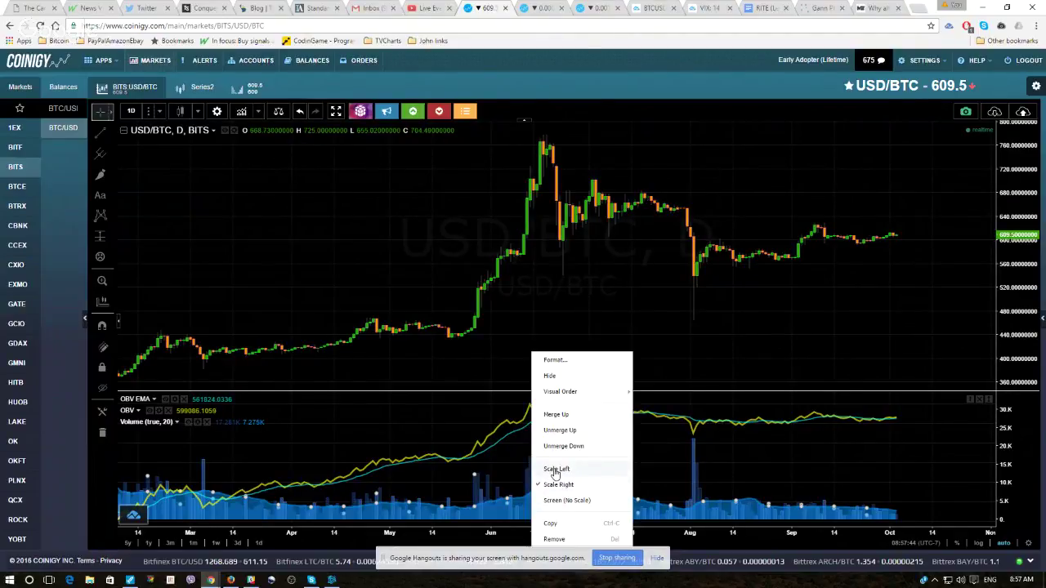
left_click(556, 471)
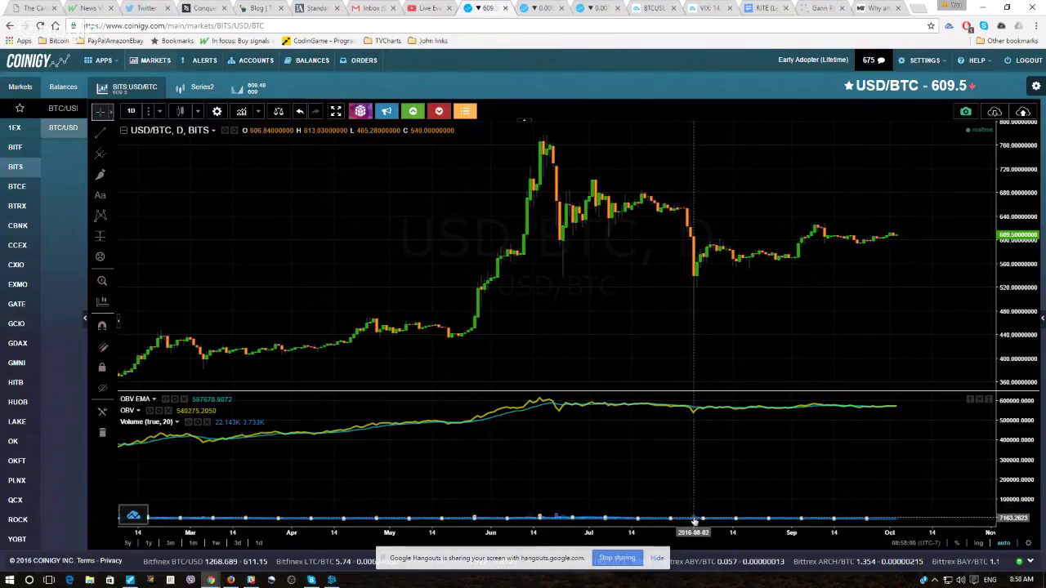
right_click(693, 520)
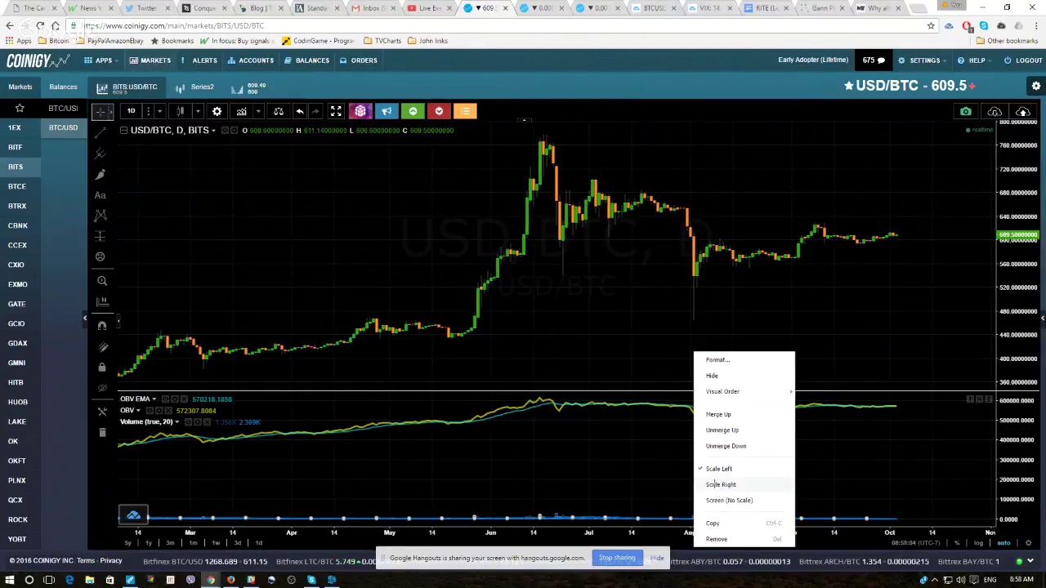
left_click(709, 484)
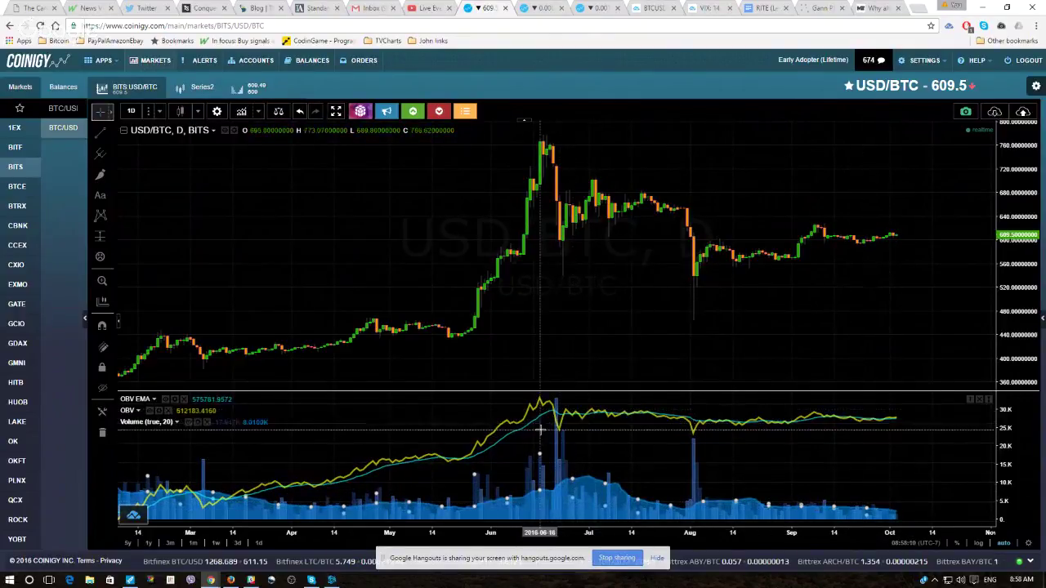
Step: Recolour the Volume columns red for the first colour and green for the second
double_click(540, 480)
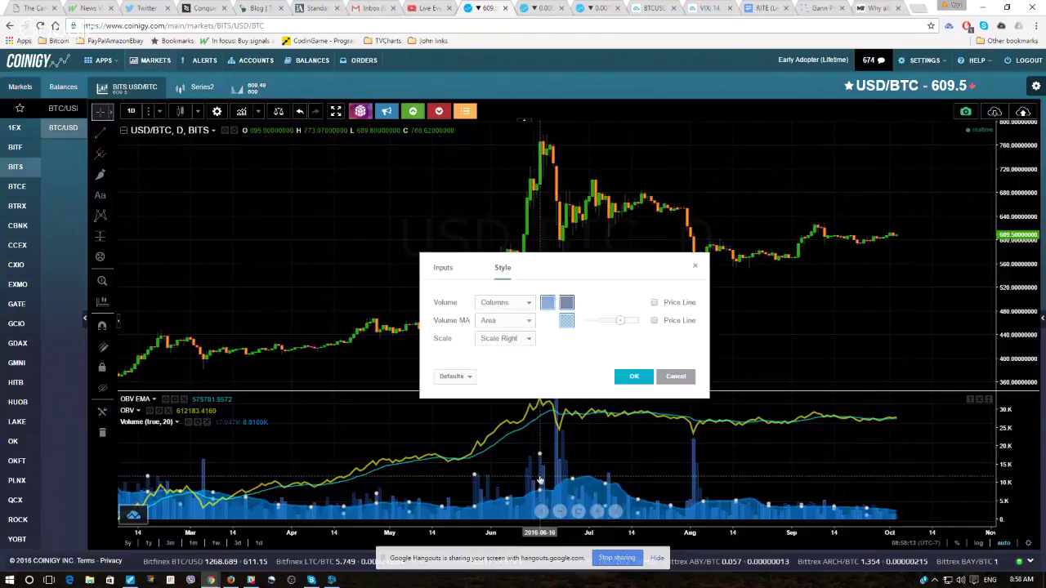
left_click(547, 302)
left_click(558, 331)
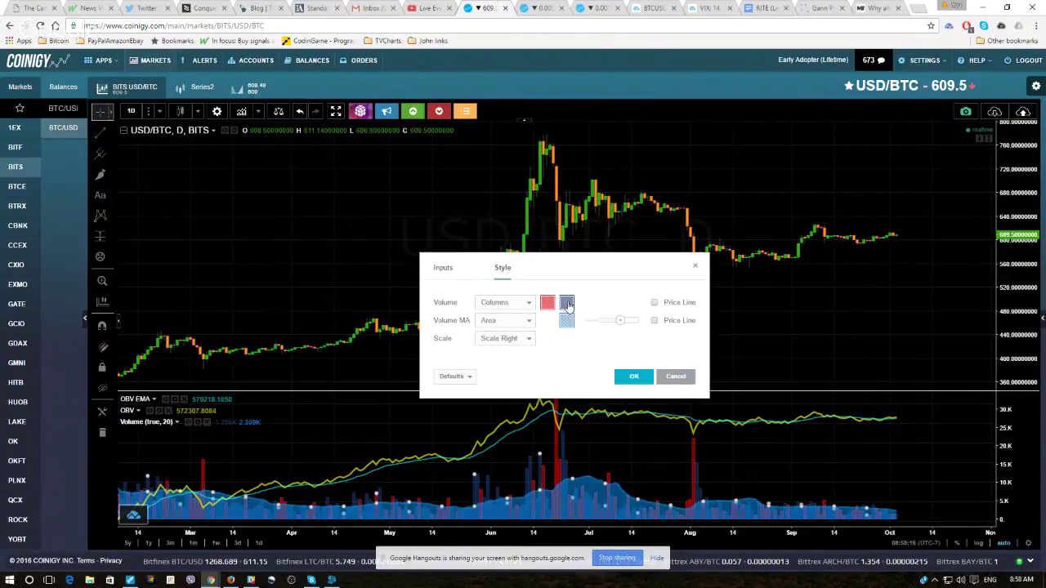
left_click(567, 304)
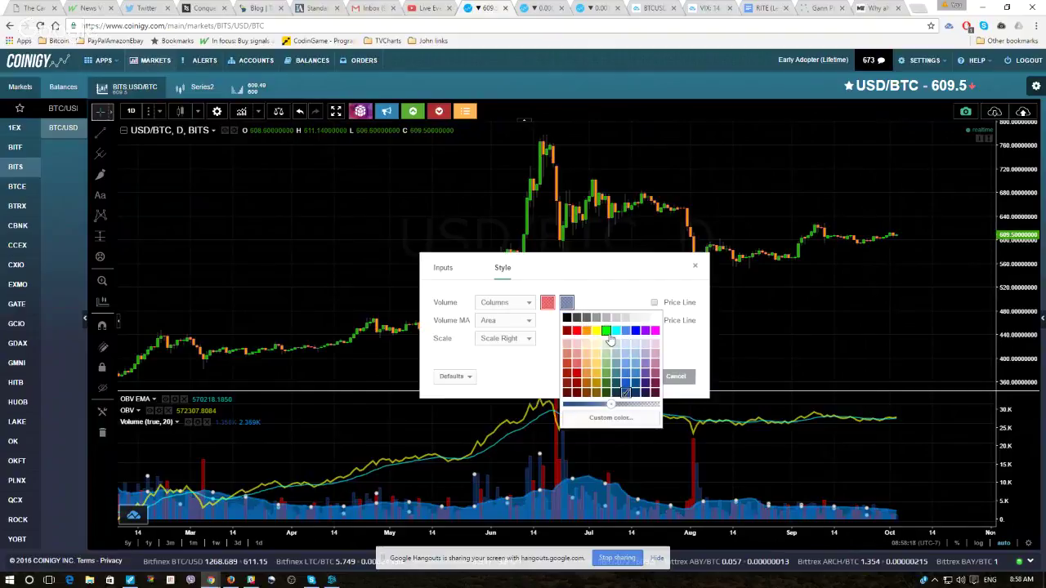
left_click(607, 334)
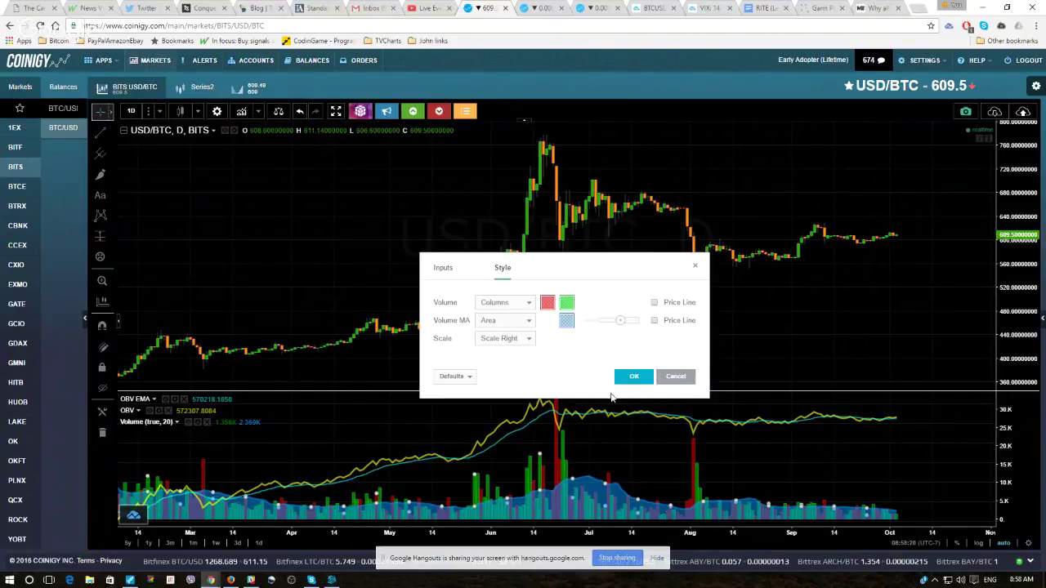
left_click(637, 377)
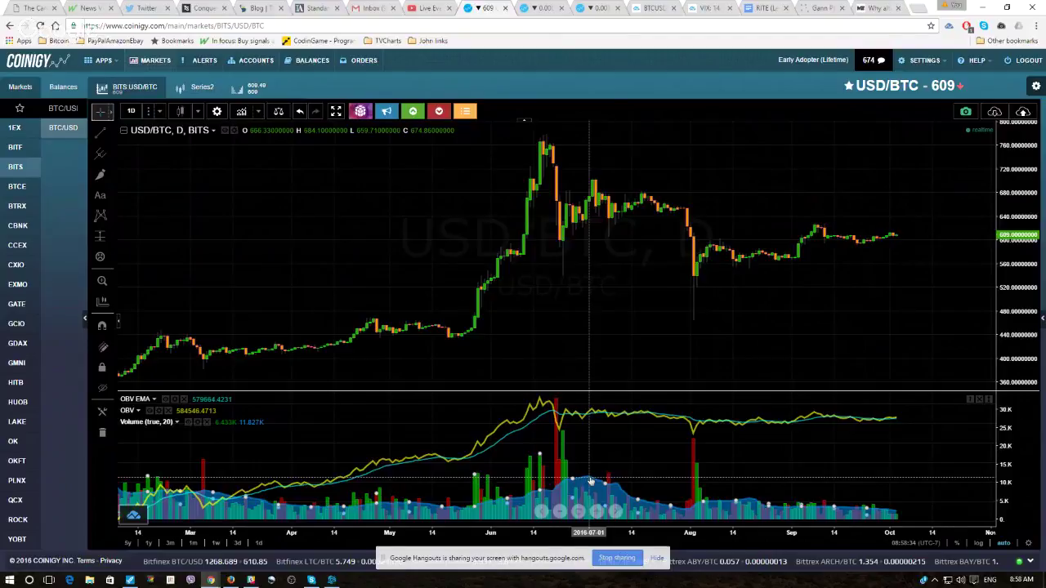
Step: Make the Volume MA area fully transparent in the Volume indicator's style settings
double_click(590, 482)
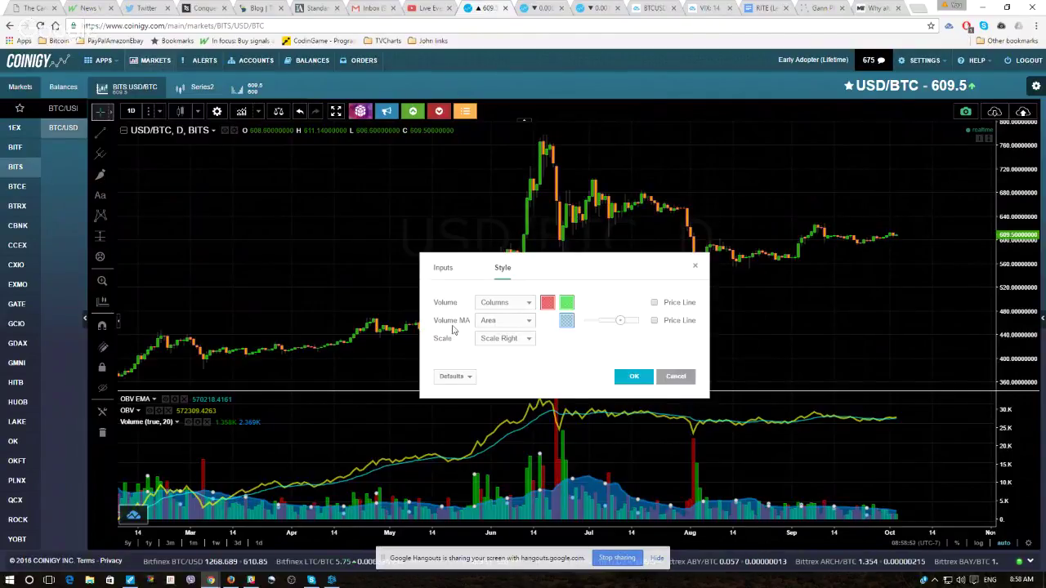
left_click(566, 323)
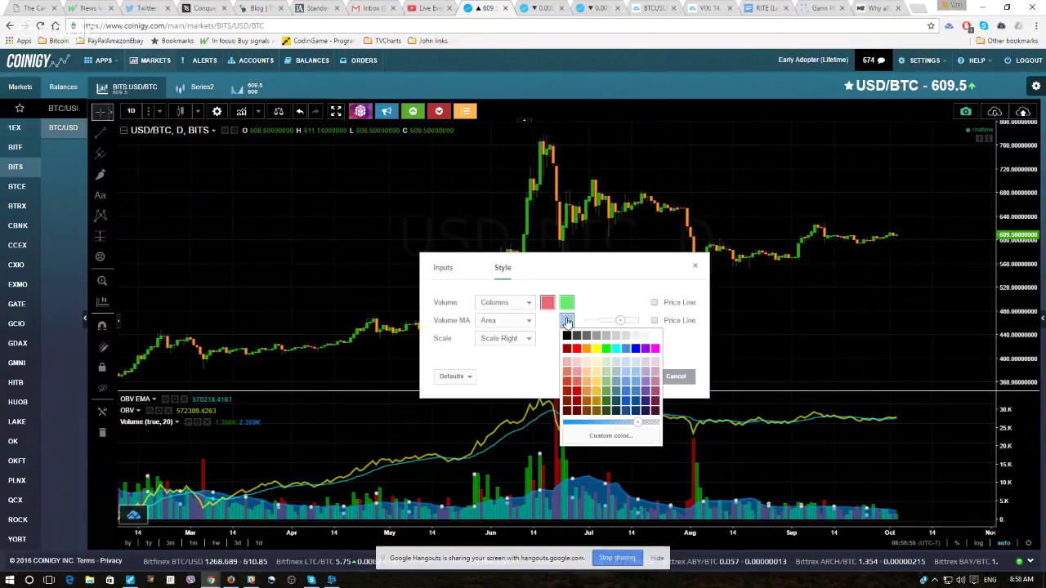
left_click_drag(642, 429, 652, 426)
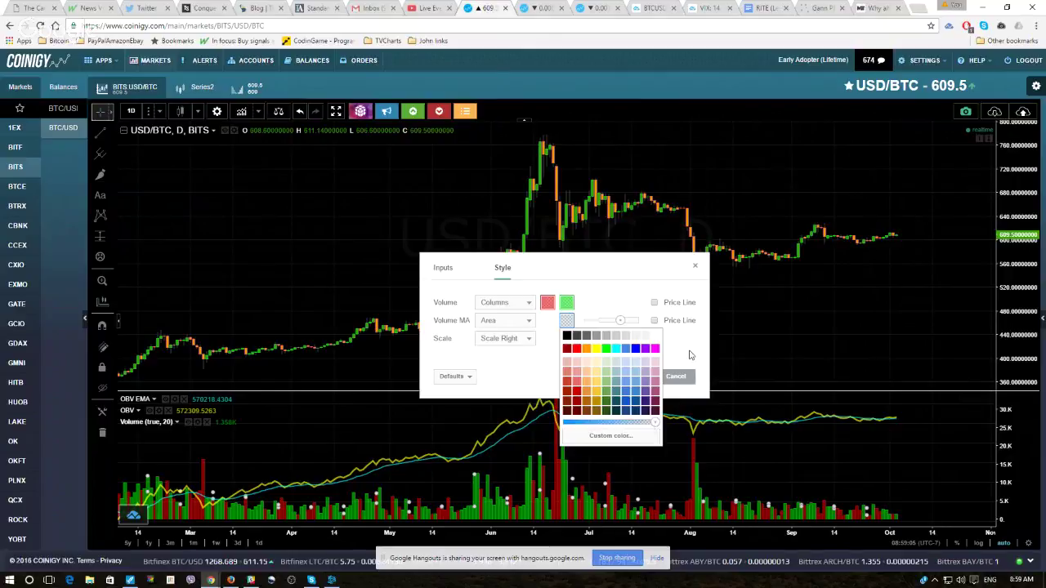
left_click(636, 376)
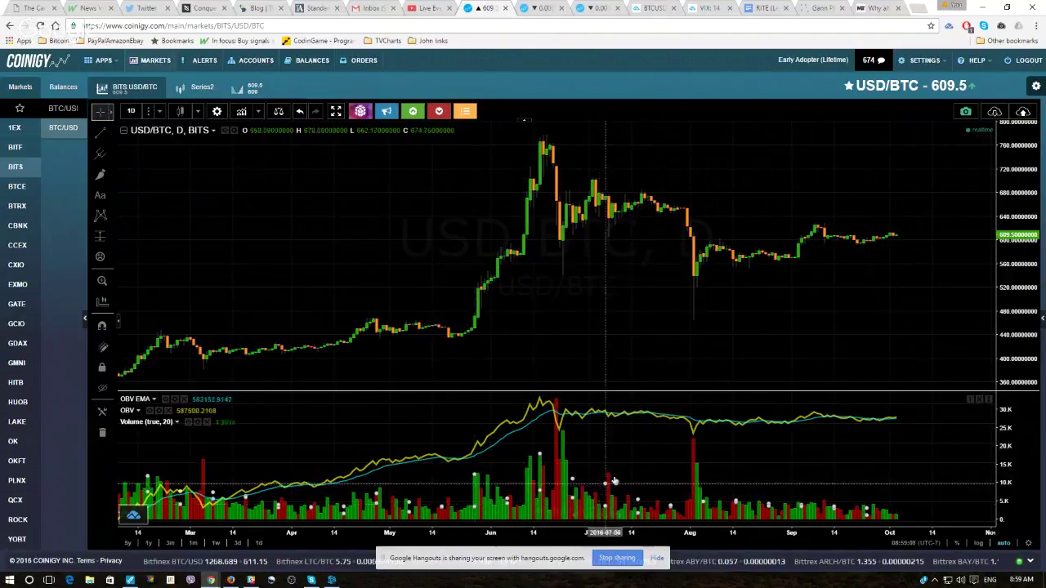